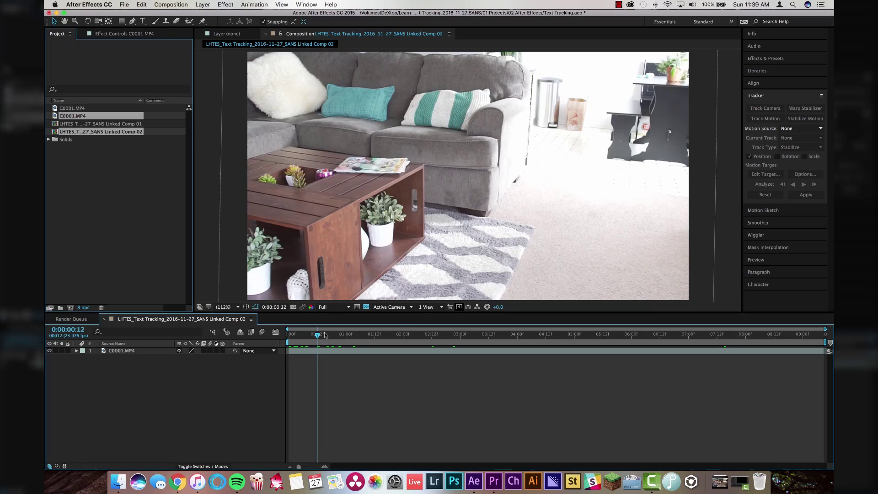
Step: Move the playhead to about 0:00:01:05 and bring up the Layer > New choices
left_click_drag(318, 336, 575, 339)
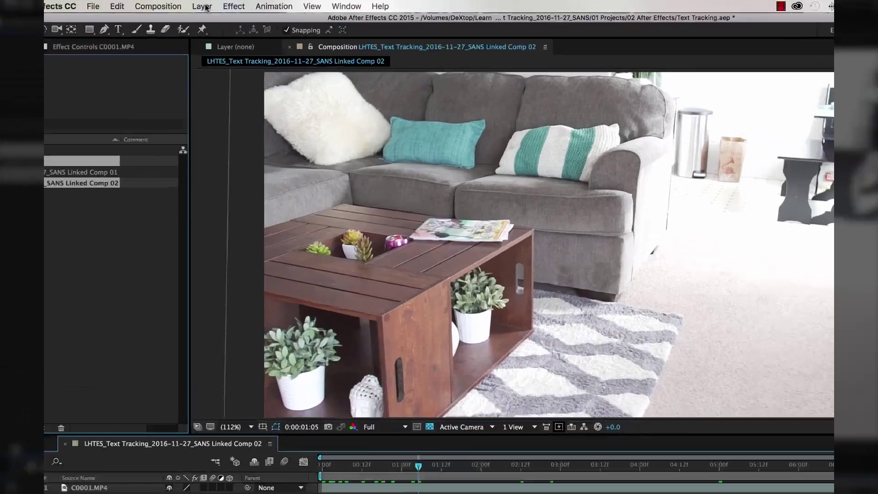
left_click(203, 5)
Step: Add a Null Object layer (Null 3) and select the C0001.MP4 footage layer
mouse_move(213, 14)
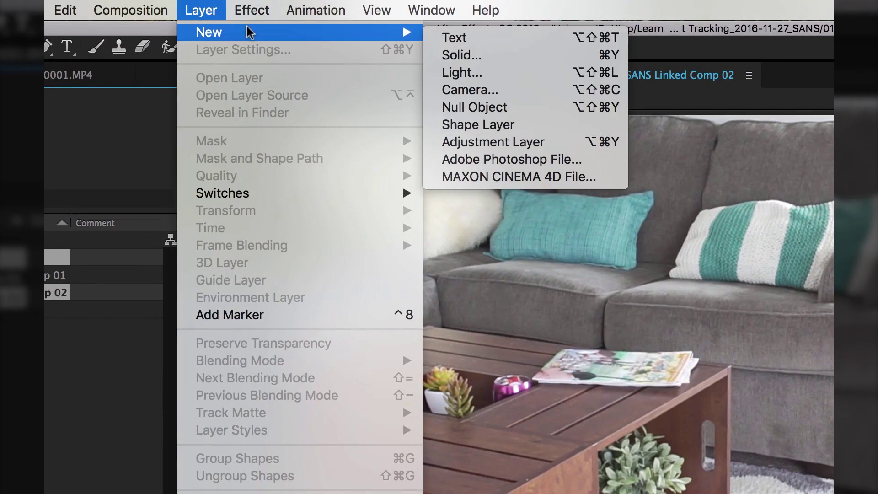
left_click(537, 108)
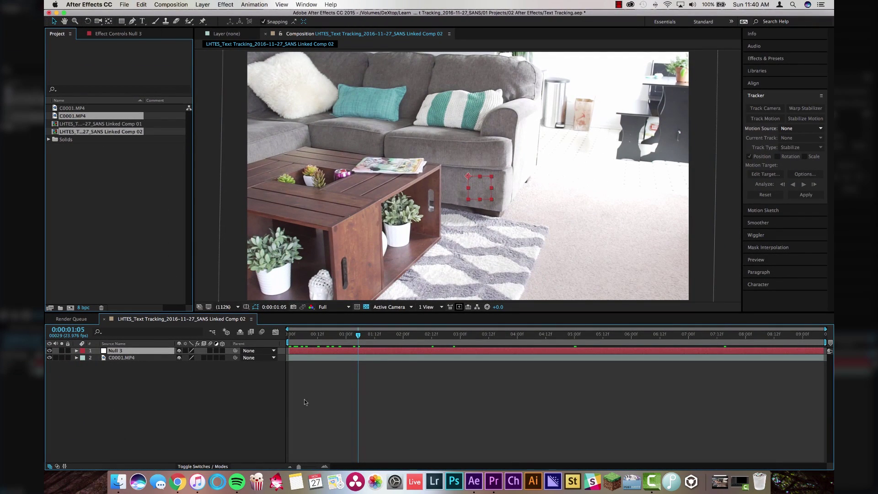
left_click(122, 358)
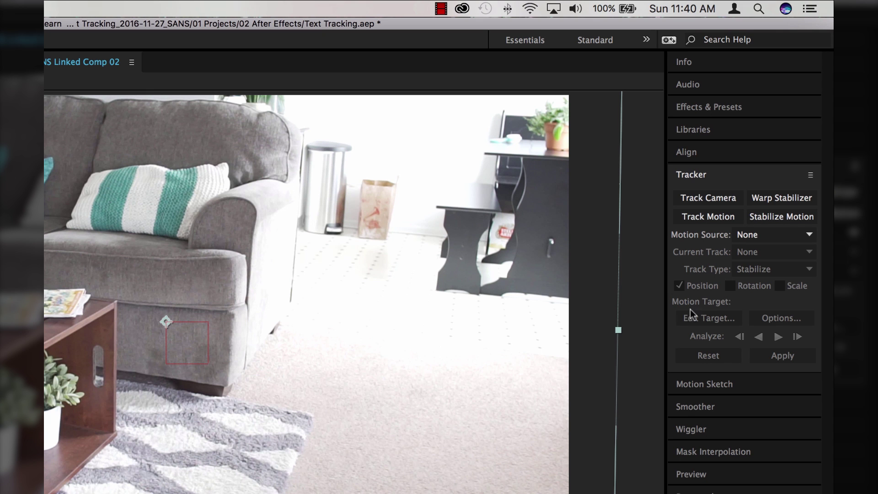
Step: Start a motion track on the footage with Rotation tracked as well as Position
left_click(721, 195)
left_click(707, 215)
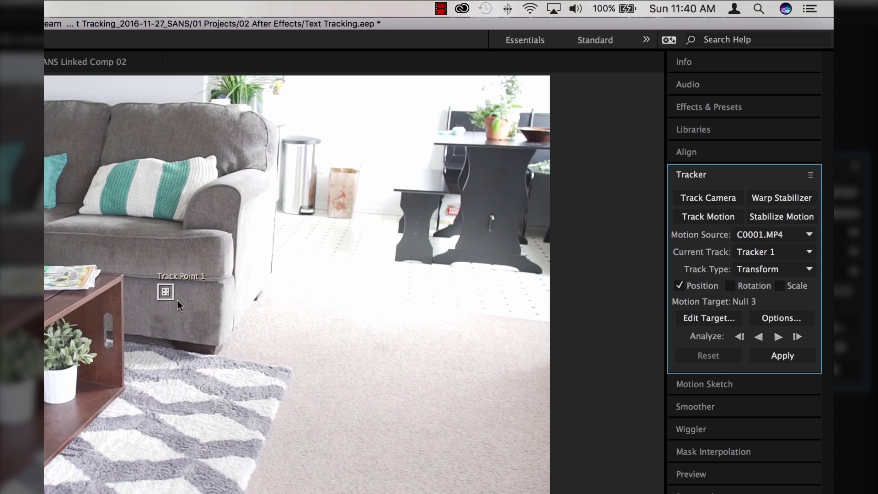
left_click(730, 286)
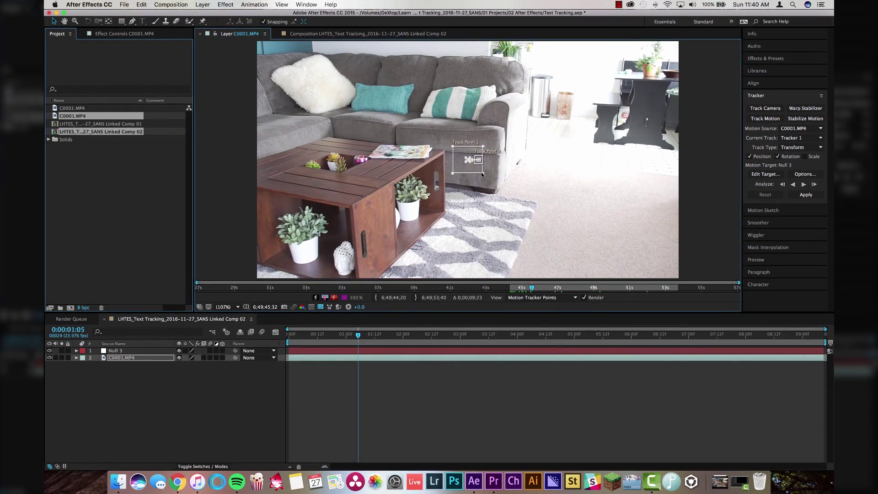
Step: Place Track Point 1 and Track Point 2 on the coffee table top edges
left_click_drag(482, 174, 298, 182)
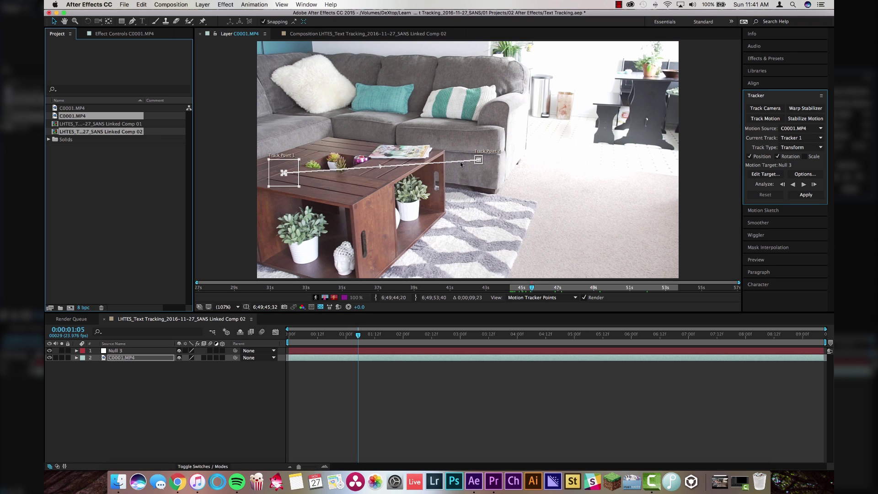
left_click_drag(481, 163, 383, 193)
scroll(370, 188, "up", 10)
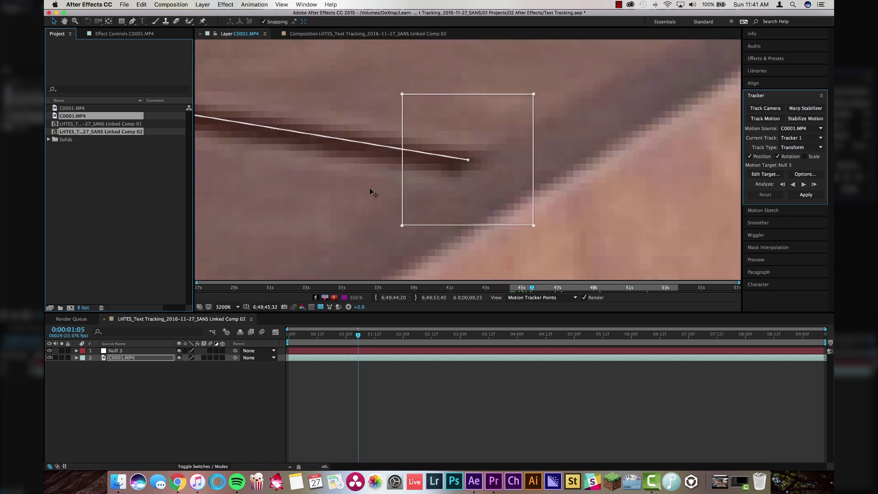
left_click_drag(472, 163, 479, 162)
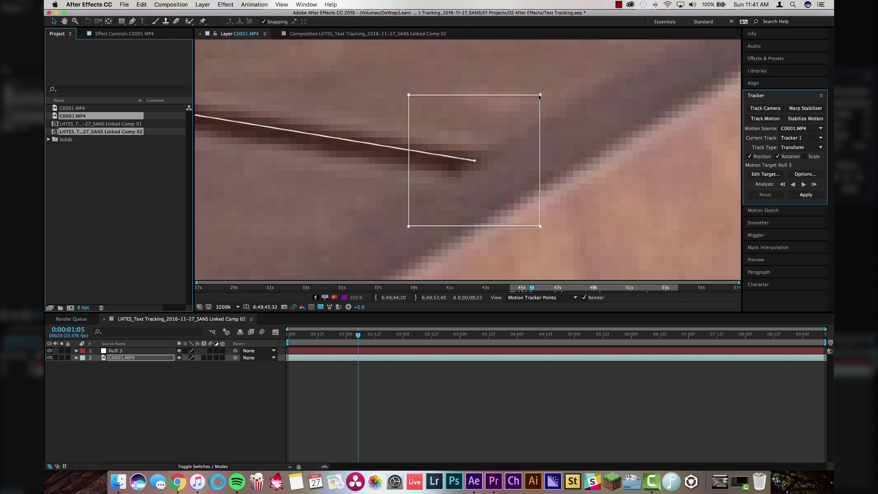
left_click_drag(540, 94, 522, 112)
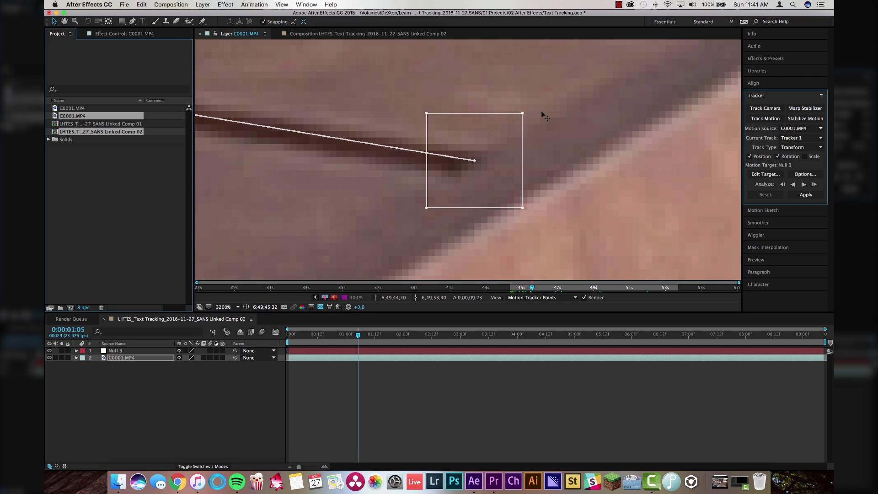
Step: Shrink both track points' search regions, then fit the whole frame in the viewer
key("/")
key("period")
key("period")
left_click_drag(505, 119, 488, 141)
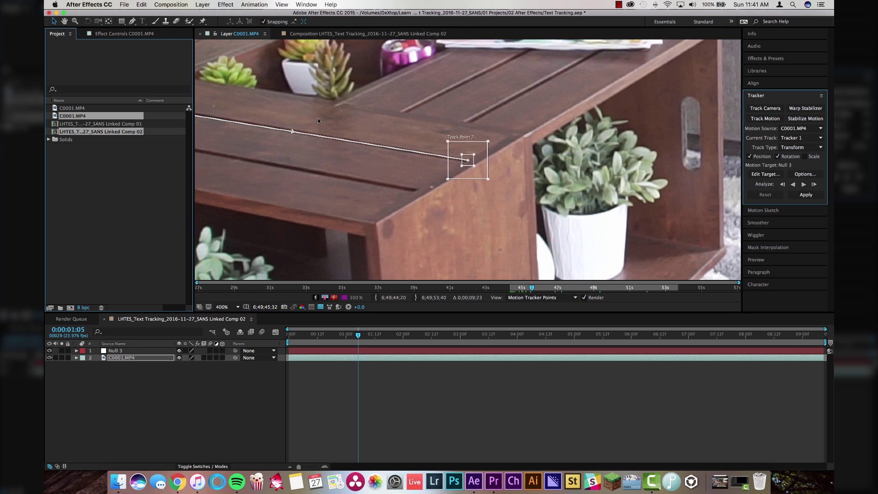
left_click_drag(317, 118, 629, 182)
left_click_drag(485, 108, 451, 146)
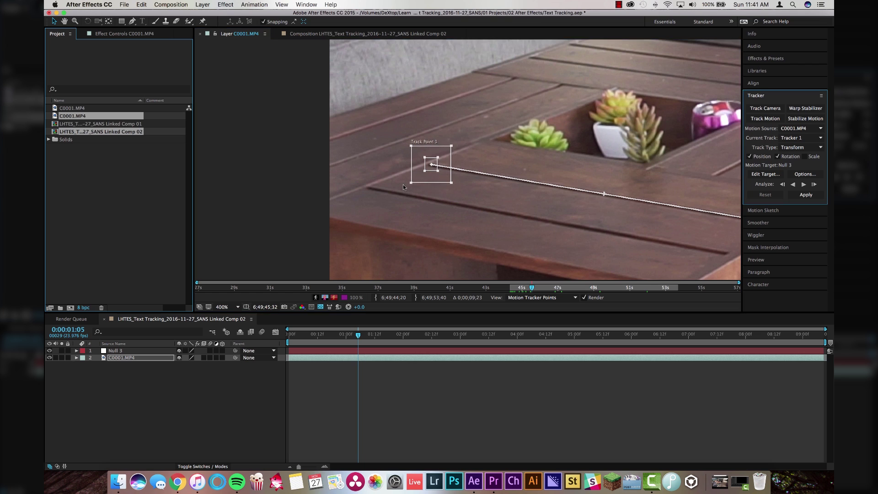
left_click(227, 308)
left_click(257, 344)
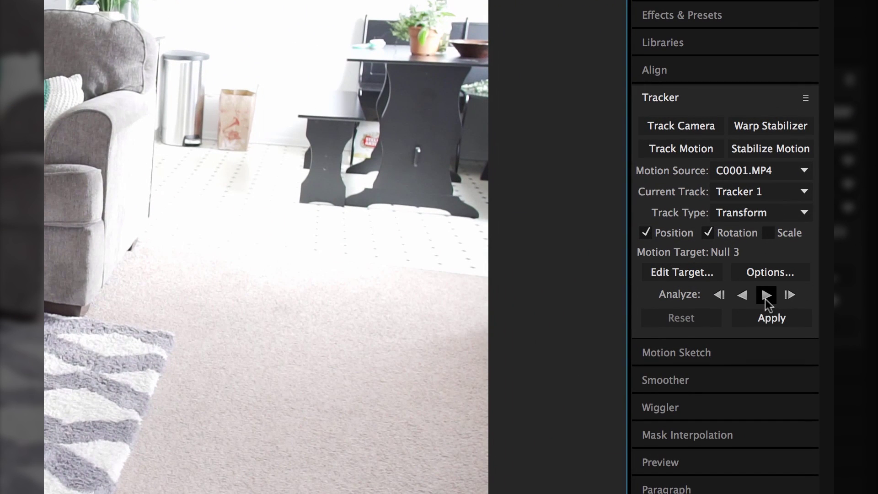
Step: Track both points forward, re-place the drifted points on the table, and re-analyze to 0:00:09:08
left_click(804, 184)
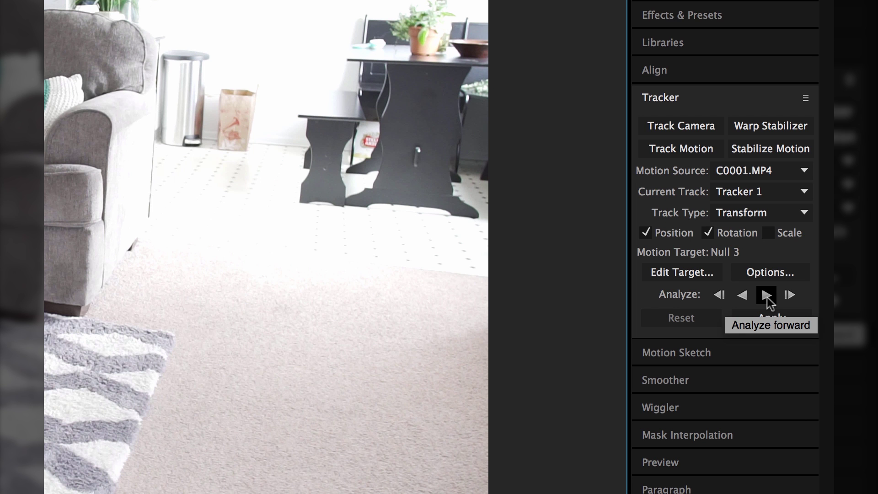
left_click(766, 295)
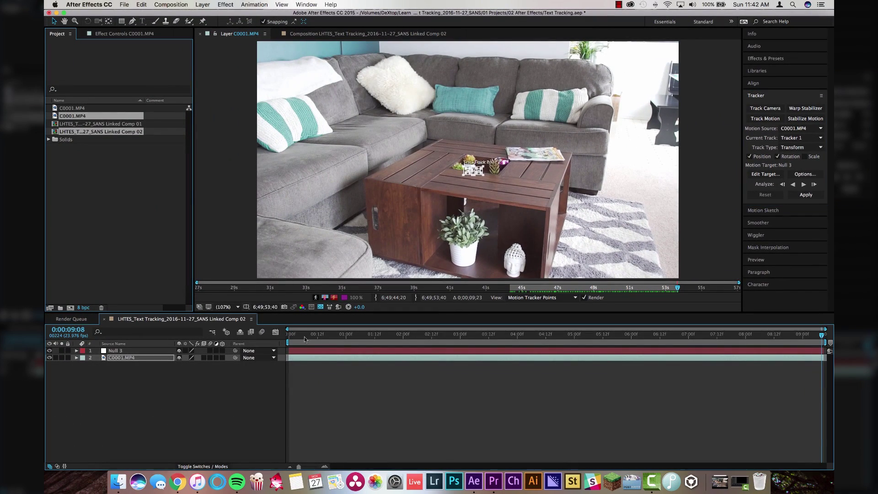
left_click_drag(305, 338, 344, 338)
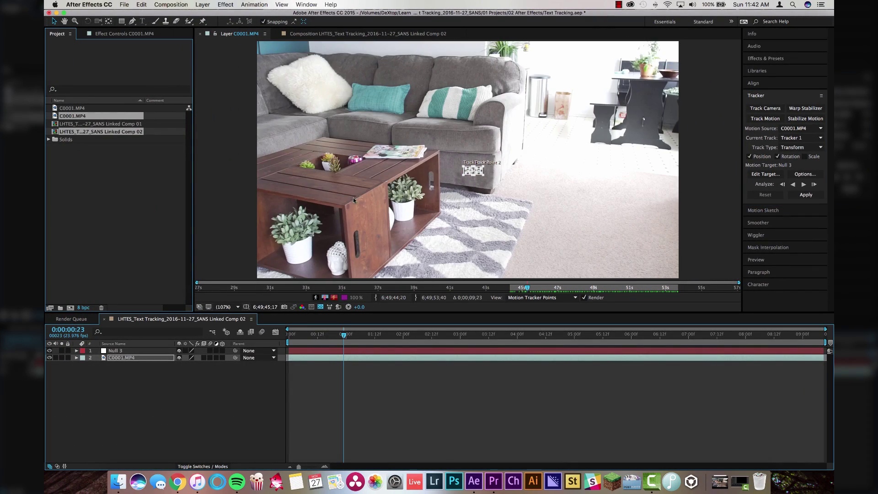
left_click_drag(465, 176, 260, 184)
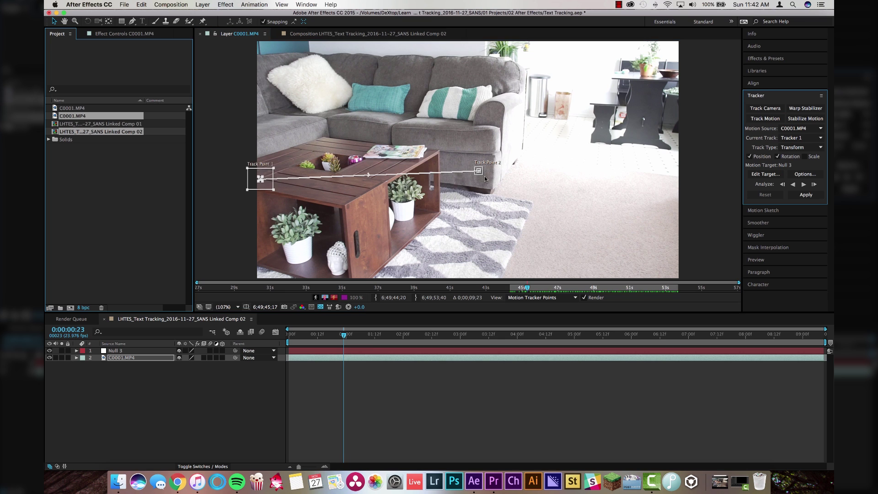
left_click_drag(483, 176, 360, 199)
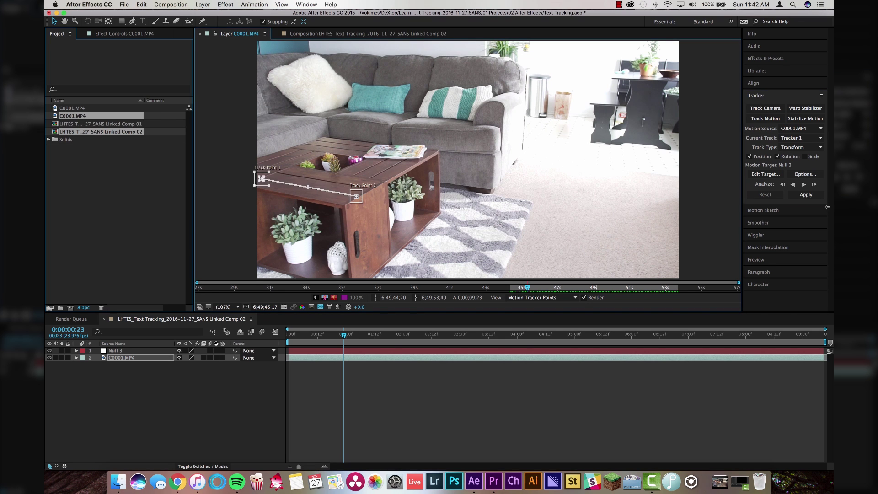
left_click(804, 185)
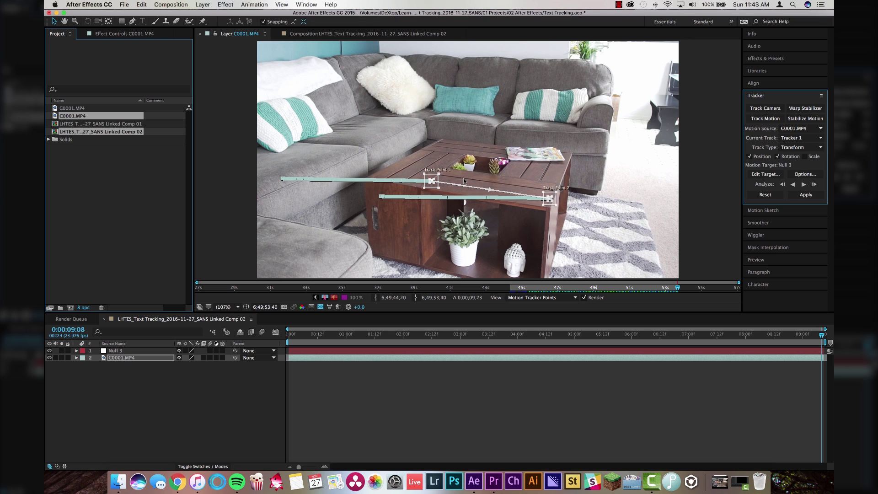
left_click(767, 175)
left_click(140, 77)
left_click(135, 85)
left_click(183, 112)
left_click(806, 195)
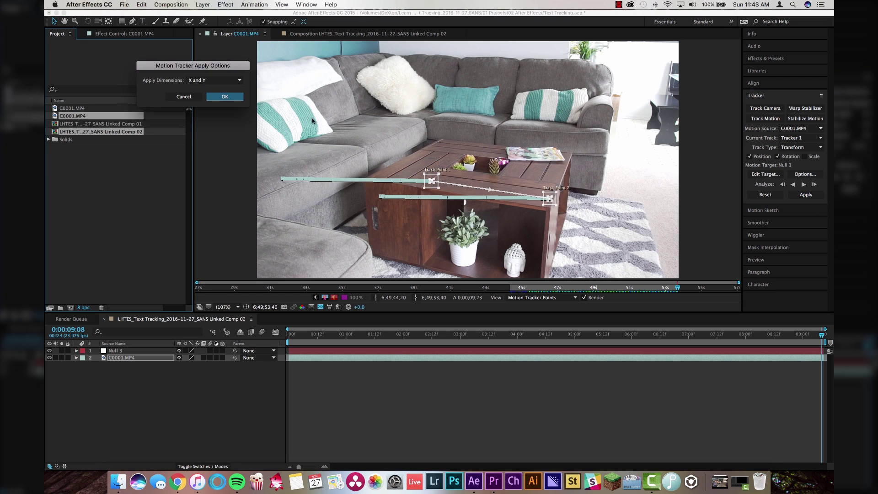
left_click(225, 97)
scroll(369, 396, "down", 3)
scroll(383, 391, "up", 4)
scroll(183, 387, "up", 2)
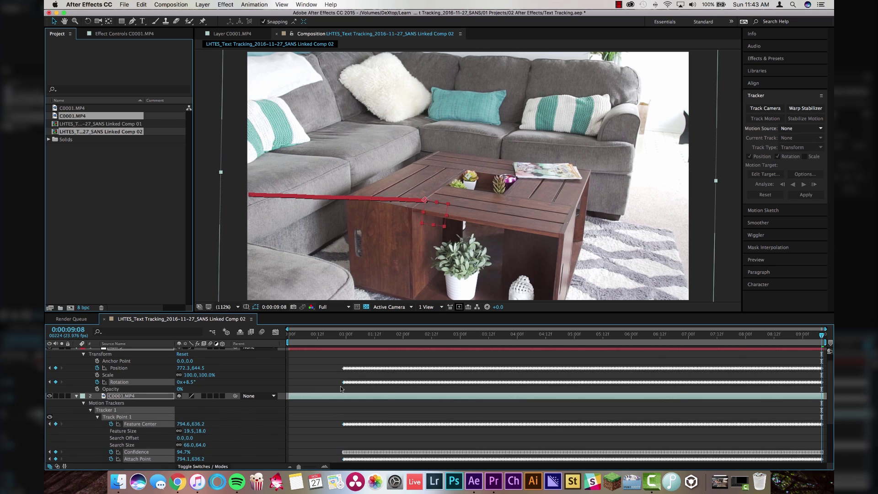
left_click(77, 400)
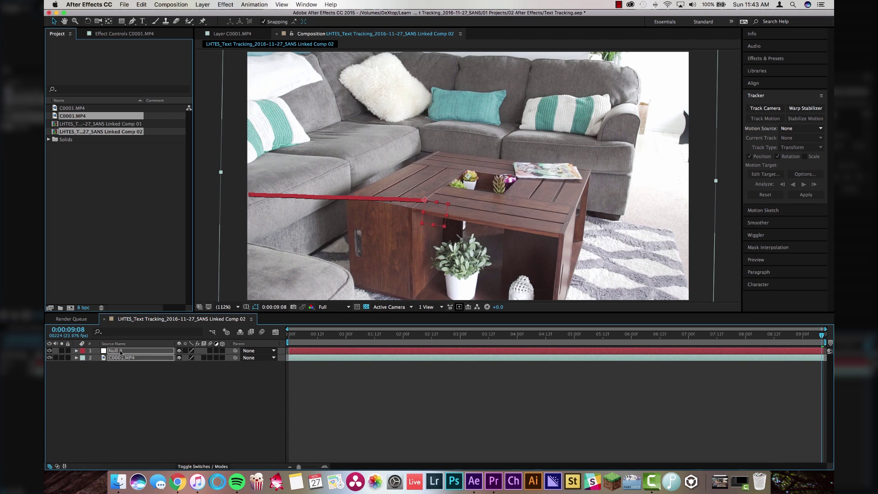
left_click(323, 383)
left_click(310, 350)
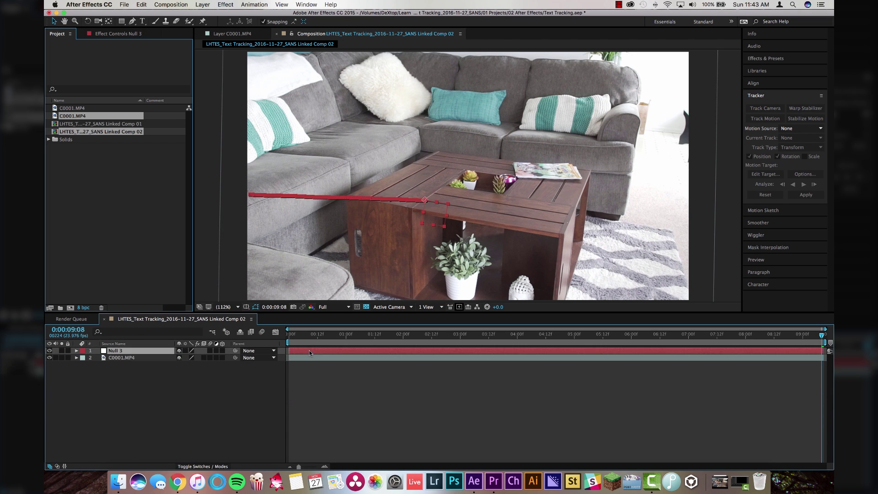
left_click_drag(302, 338, 509, 339)
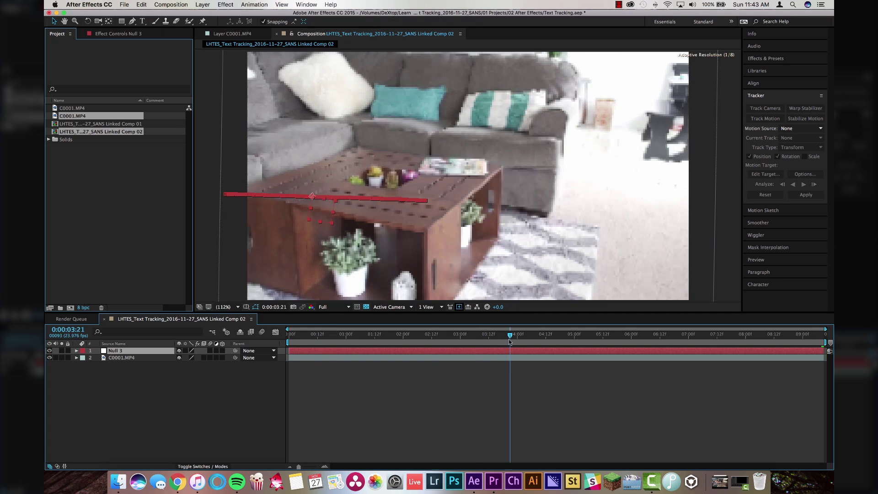
left_click(345, 359)
key("u")
left_click(344, 334)
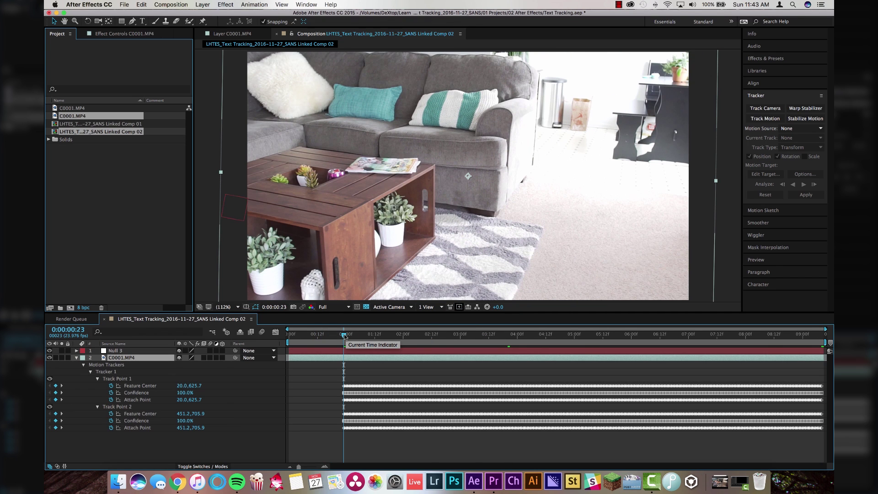
left_click_drag(344, 336, 543, 344)
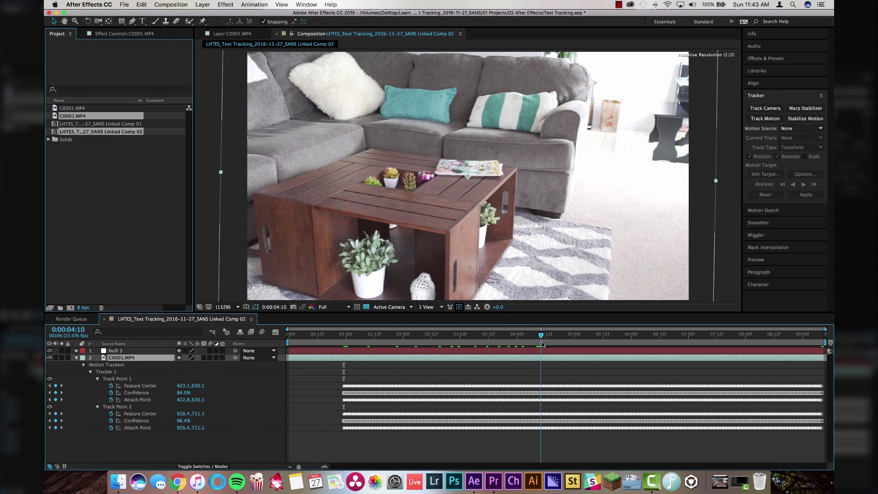
left_click(76, 358)
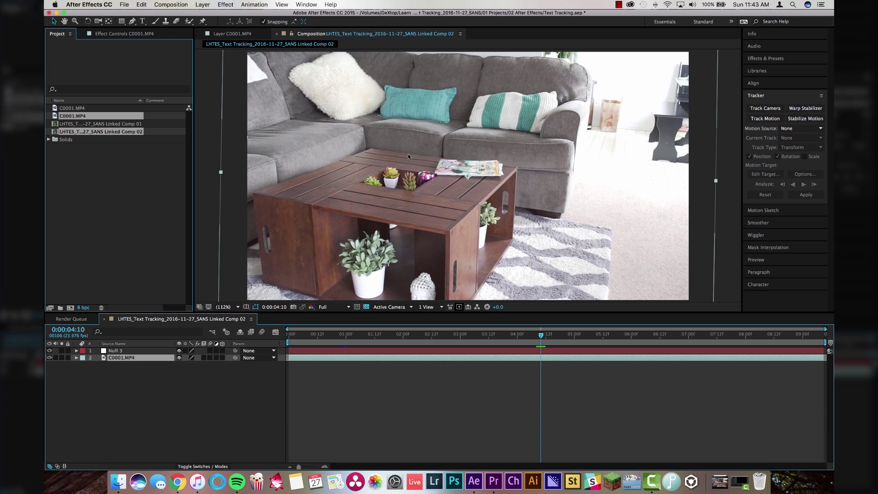
left_click(143, 22)
Step: Create a 'TEXT TRACKING!' text layer with white fill
left_click(334, 179)
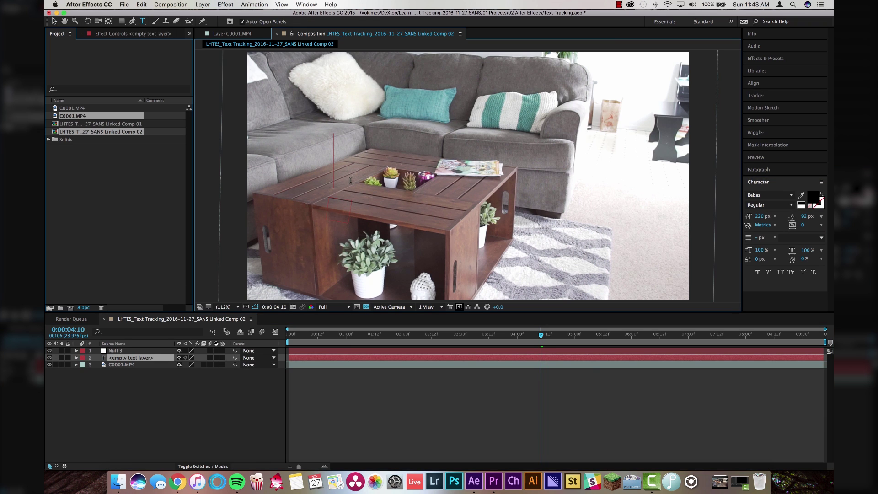
type("TEXT TR")
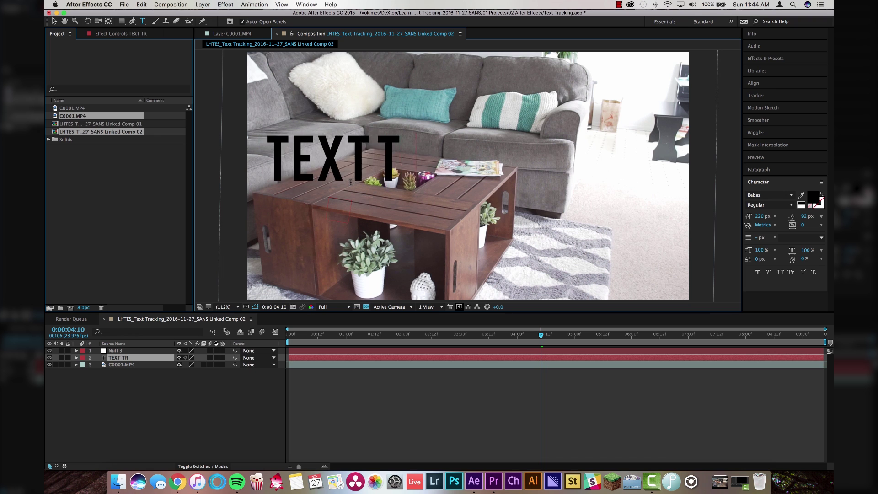
type("ACKING")
key("super+a")
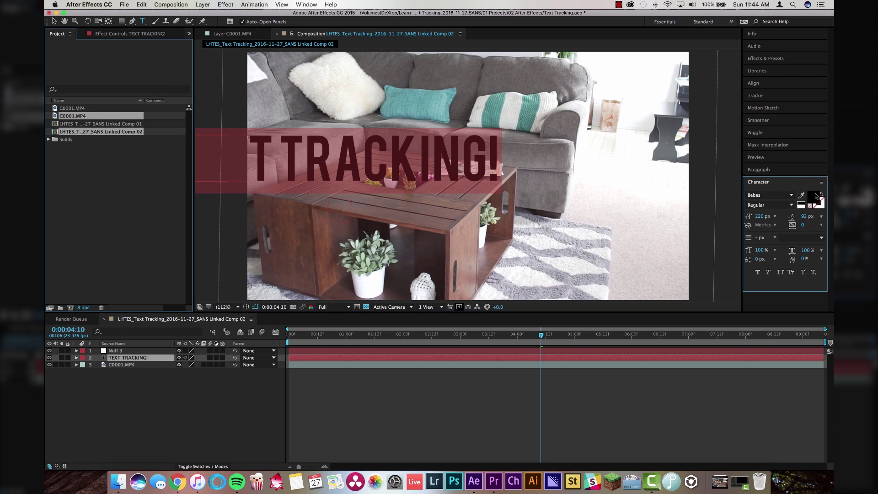
left_click(815, 197)
left_click_drag(59, 73, 44, 51)
left_click(232, 64)
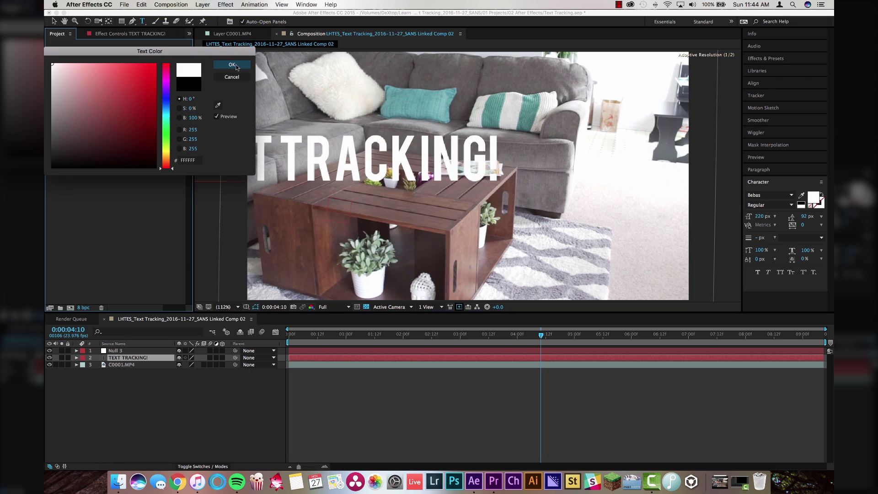
key("Escape")
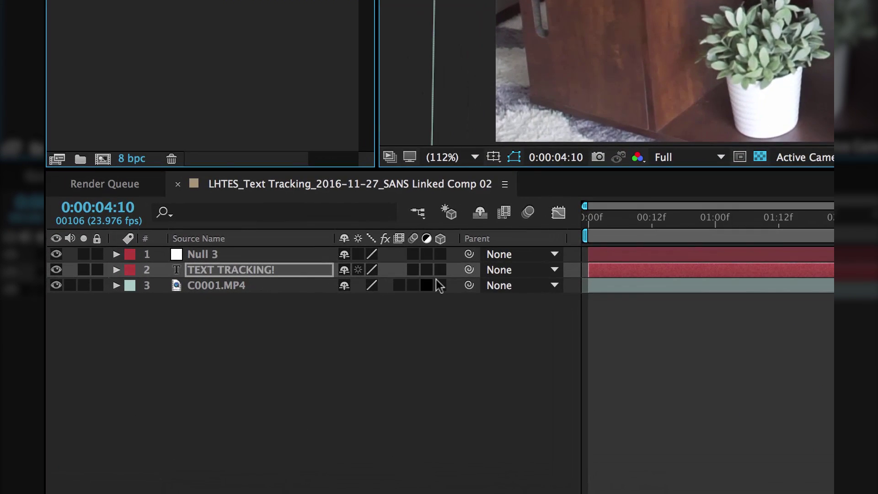
Step: Make the title 3D, rotate it about 12° X, 18° Y, 5° Z, and scale it down onto the table
left_click(440, 270)
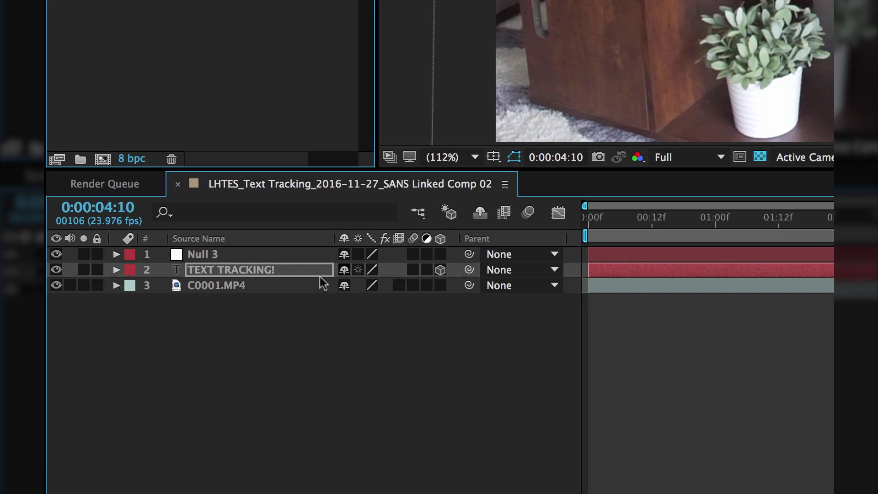
key("Return")
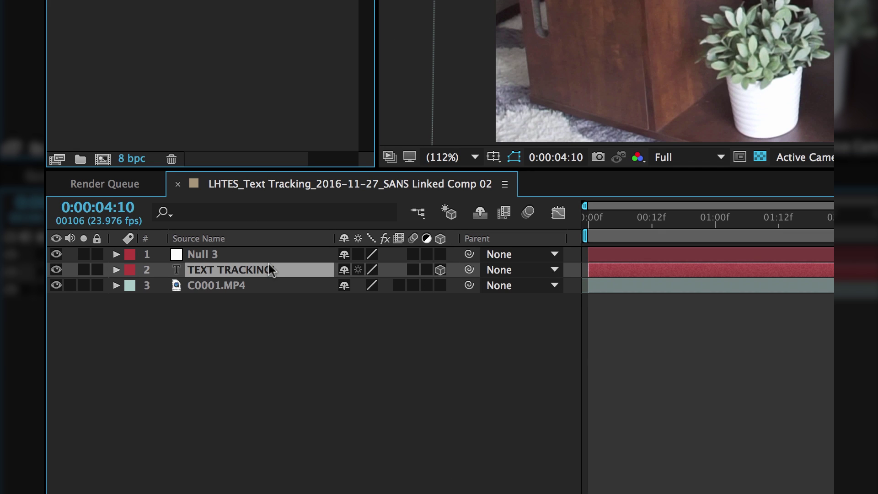
key("r")
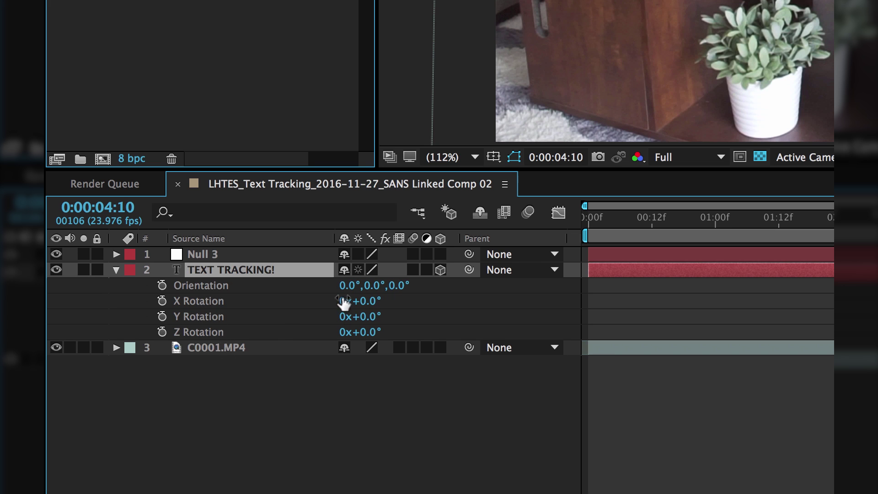
left_click_drag(372, 323, 387, 316)
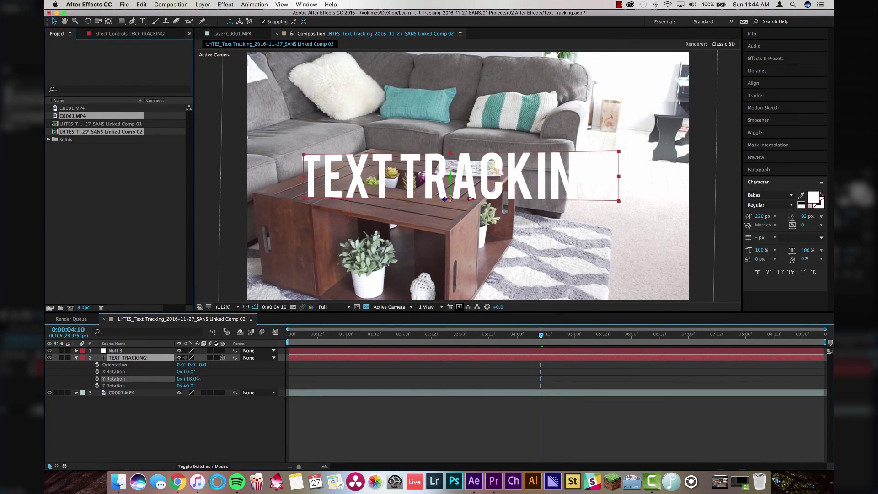
mouse_move(198, 379)
left_mouse_down()
mouse_move(197, 369)
mouse_move(202, 386)
left_mouse_up()
left_click_drag(535, 196, 471, 201)
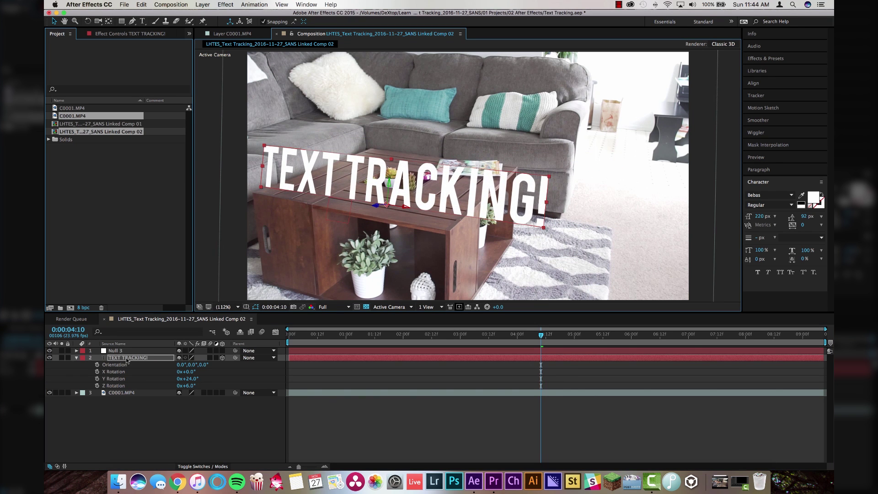
key("s")
left_click_drag(185, 364, 195, 386)
key("r")
scroll(450, 249, "up", 3)
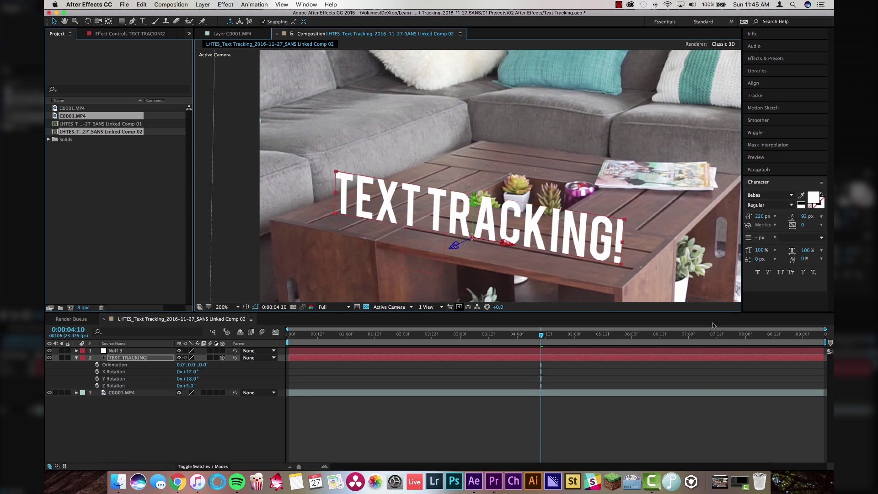
left_click(626, 373)
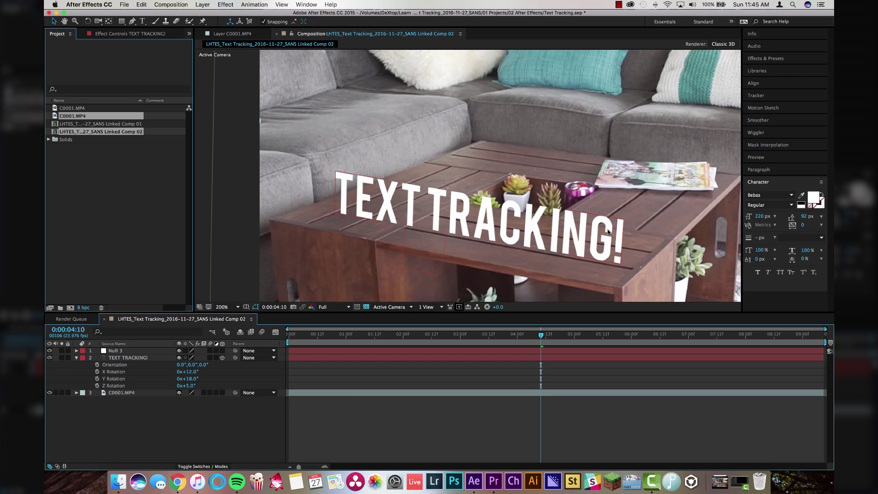
Step: Duplicate the title layer and make the lower copy's fill black
left_click(130, 359)
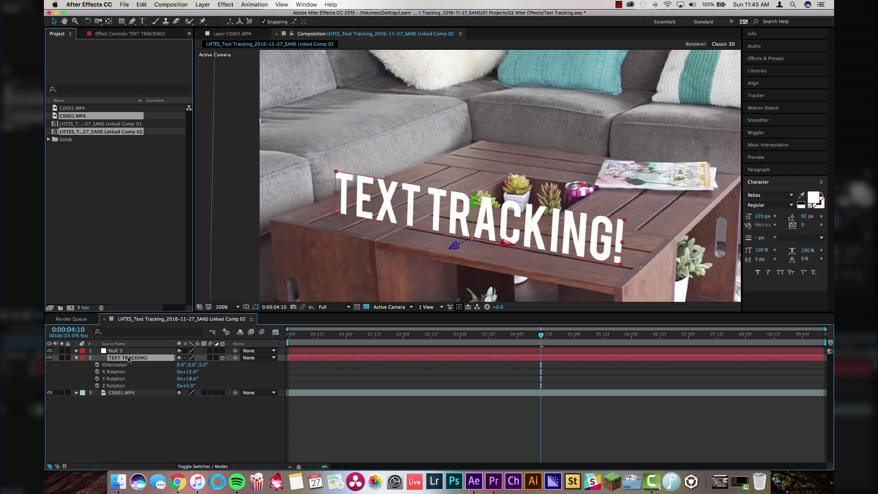
key("super+d")
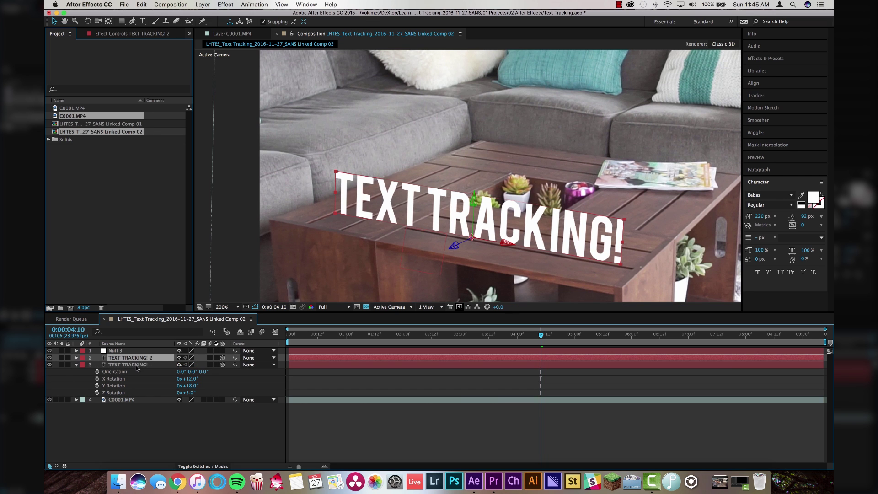
left_click(137, 366)
left_click(816, 194)
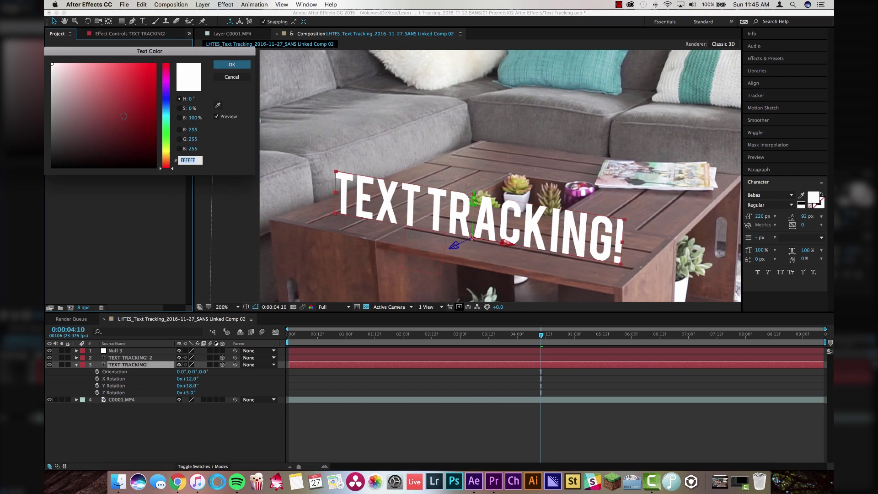
left_click_drag(134, 115, 46, 183)
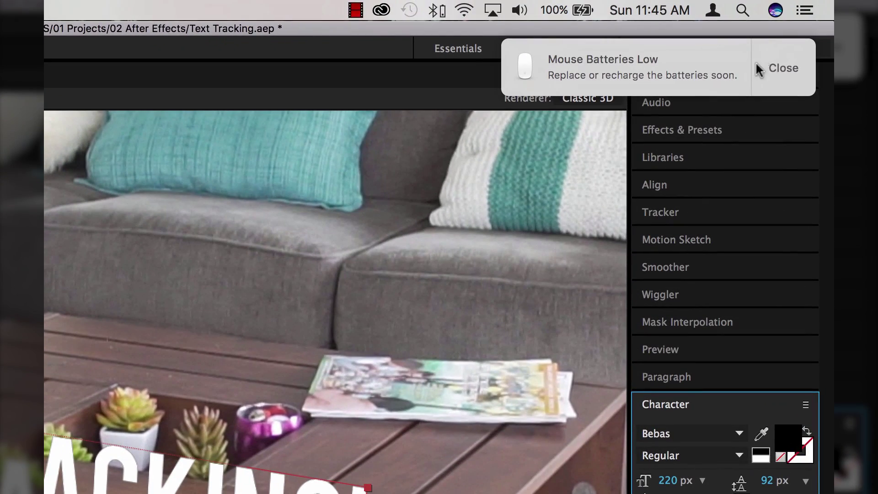
Step: Rotate the black copy further on Y so it lies flat on the tabletop
left_click(783, 69)
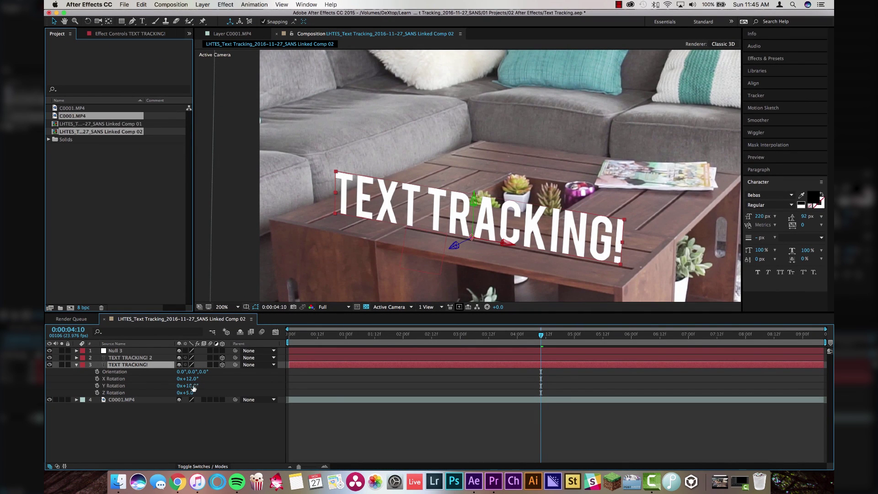
mouse_move(191, 386)
left_mouse_down()
mouse_move(202, 394)
mouse_move(186, 380)
mouse_move(165, 387)
mouse_move(180, 396)
mouse_move(202, 393)
mouse_move(190, 386)
mouse_move(196, 381)
mouse_move(182, 382)
mouse_move(194, 393)
left_mouse_up()
left_click(624, 263)
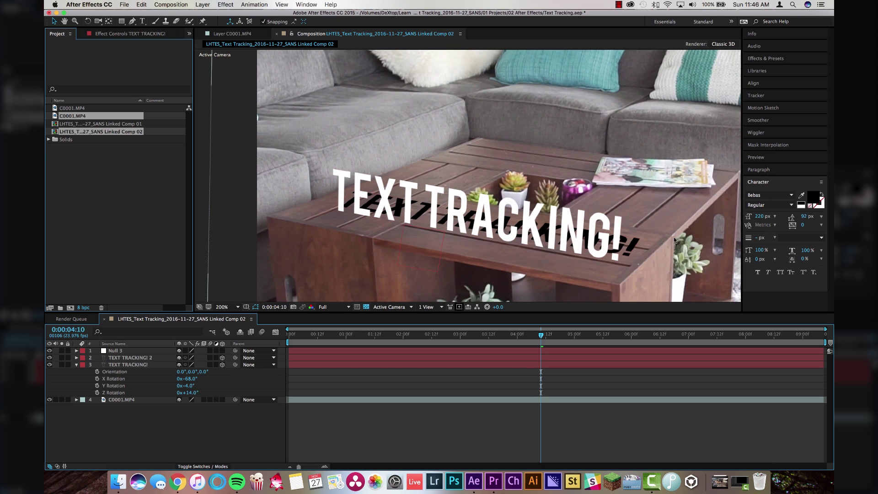
Step: Apply Gaussian Blur to the black shadow layer with Blurriness 20
left_click(134, 365)
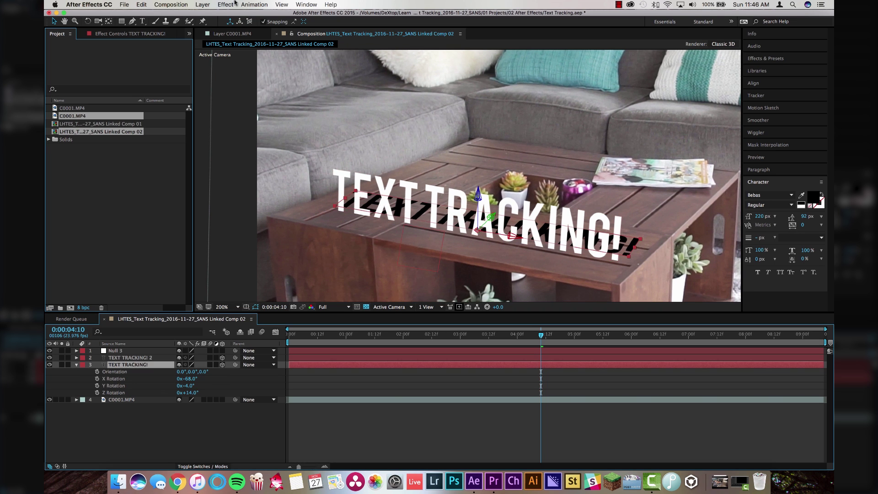
left_click(228, 4)
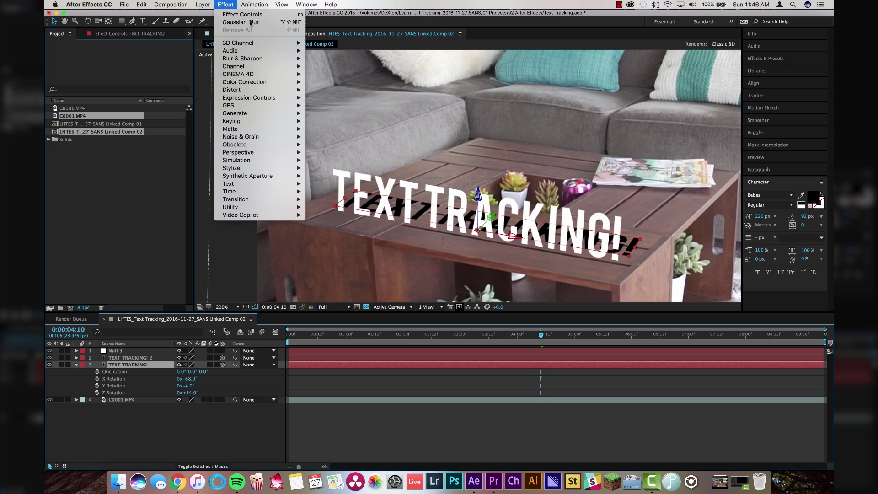
left_click(241, 22)
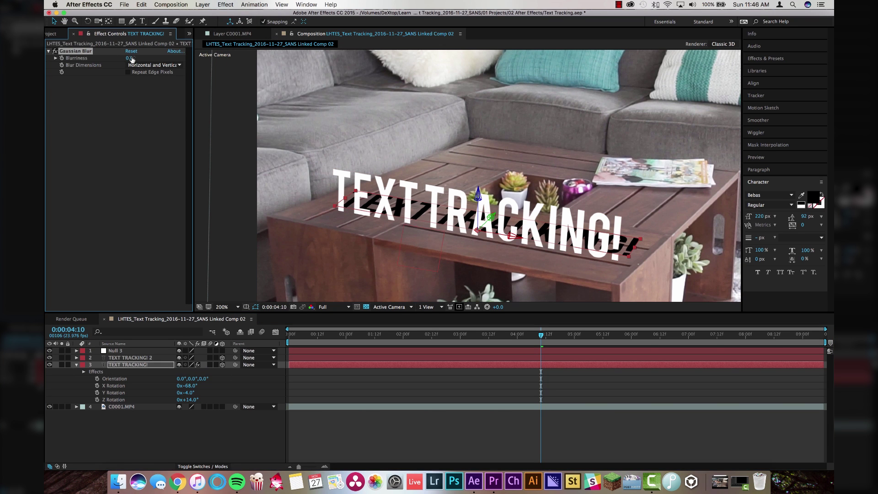
left_click_drag(147, 58, 224, 65)
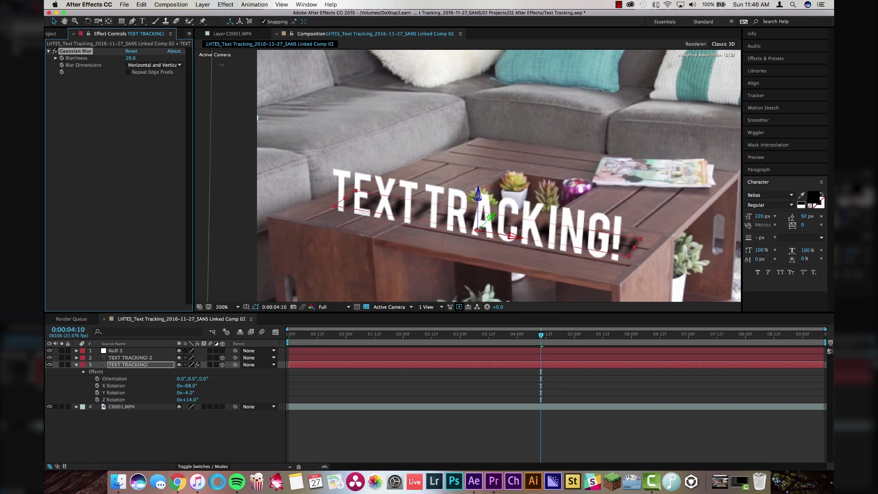
left_click_drag(224, 65, 357, 416)
left_click(357, 416)
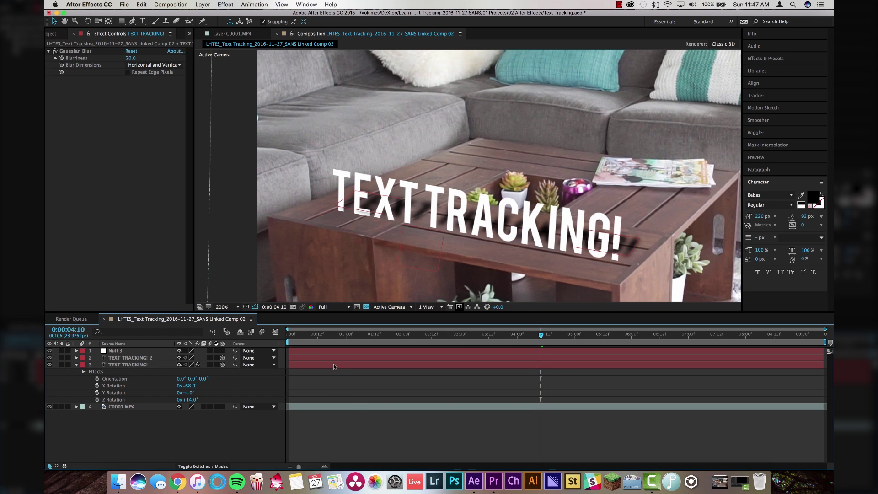
Step: Lower the shadow layer's Opacity to 40% and toggle its visibility to compare
left_click(333, 364)
key("t")
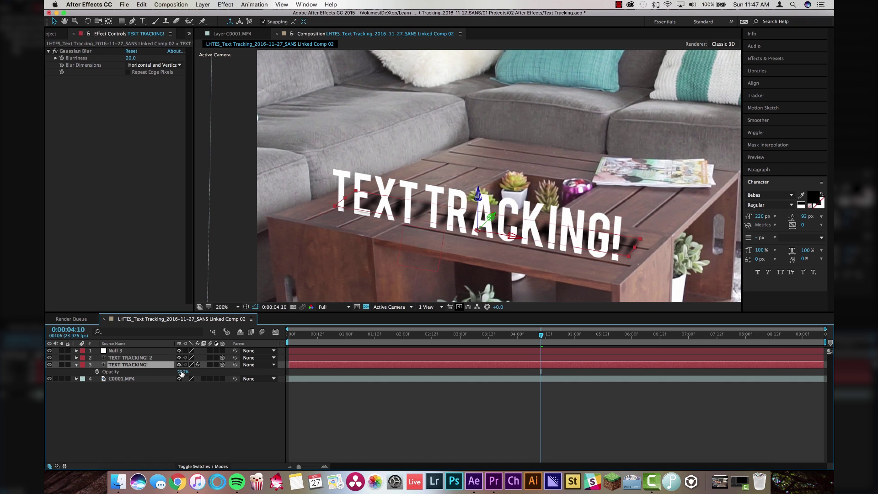
left_click_drag(182, 371, 160, 373)
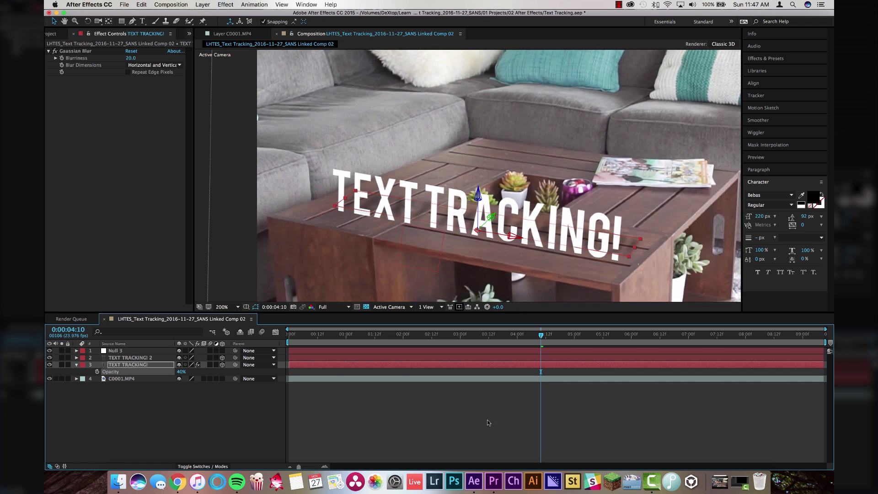
left_click(463, 394)
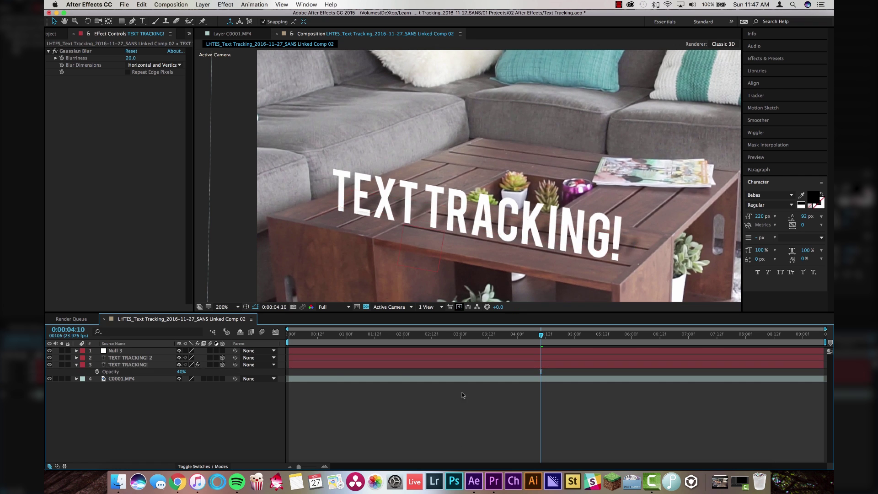
left_click(50, 364)
Step: Parent TEXT TRACKING! and TEXT TRACKING! 2 to Null 3, then scrub to confirm they follow the table
left_click(138, 358)
left_click(140, 365, "shift")
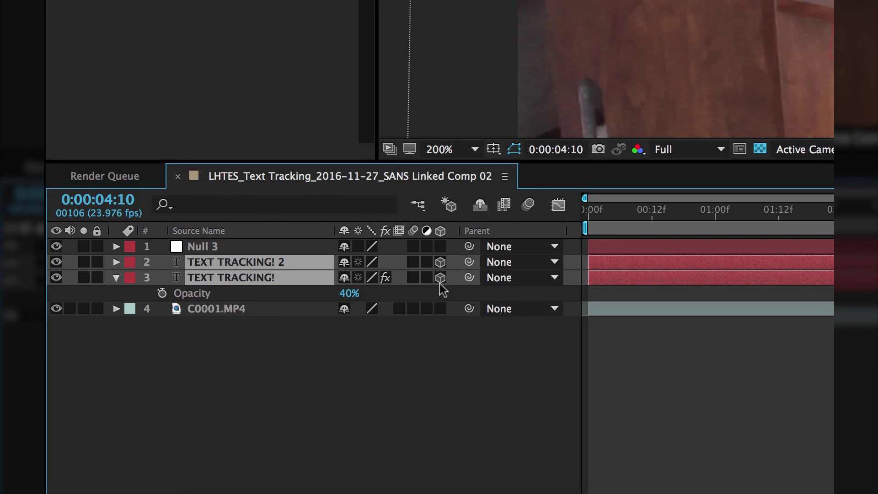
left_click_drag(470, 263, 205, 245)
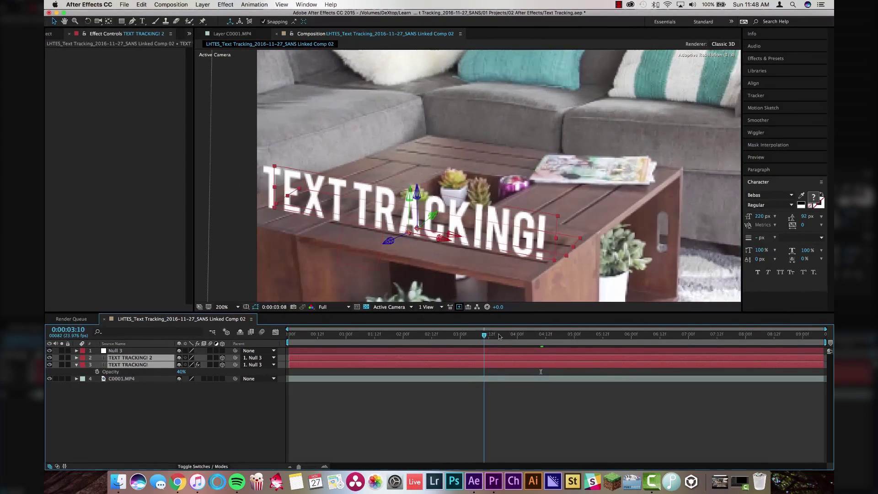
mouse_move(526, 338)
left_mouse_down()
mouse_move(578, 339)
mouse_move(516, 339)
left_mouse_up()
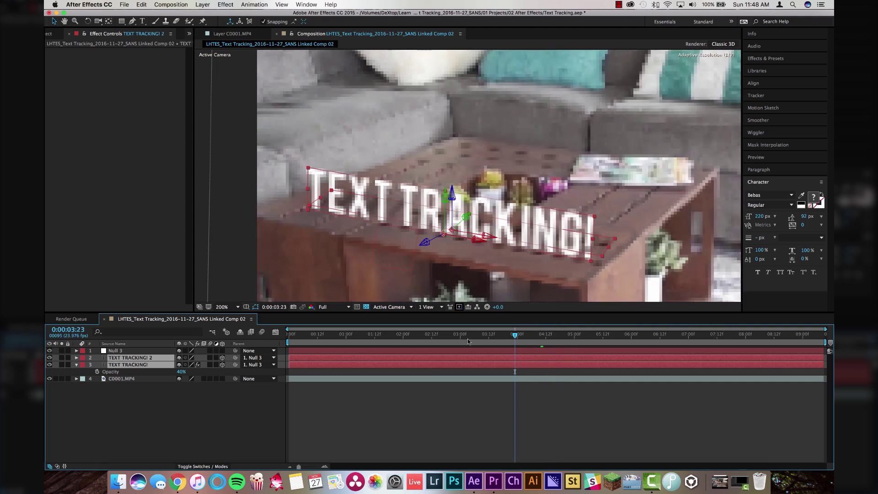
left_click(221, 307)
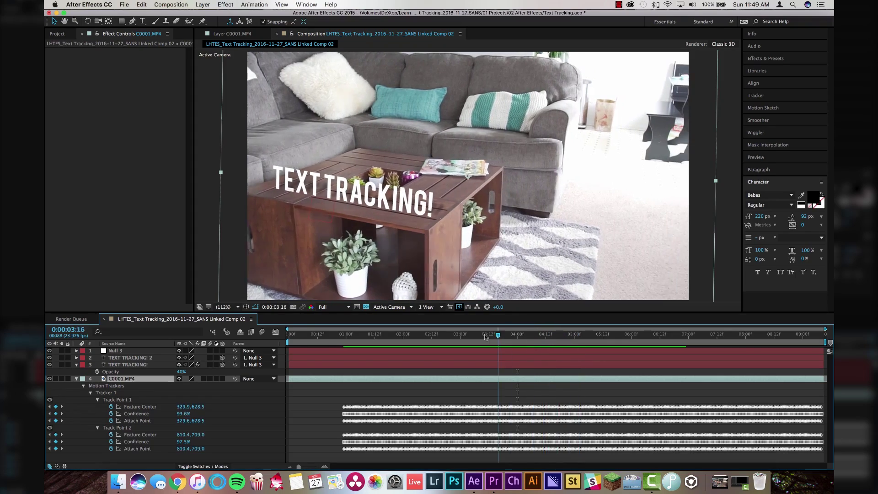
Step: At 0:00:04:00, apply the Typewriter preset to both text layers and reveal their Start keyframes
left_click_drag(459, 336, 517, 344)
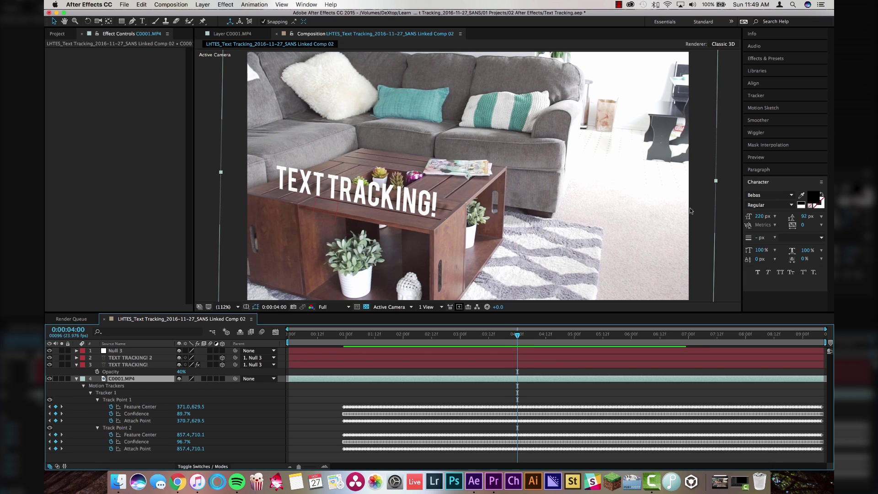
left_click(772, 60)
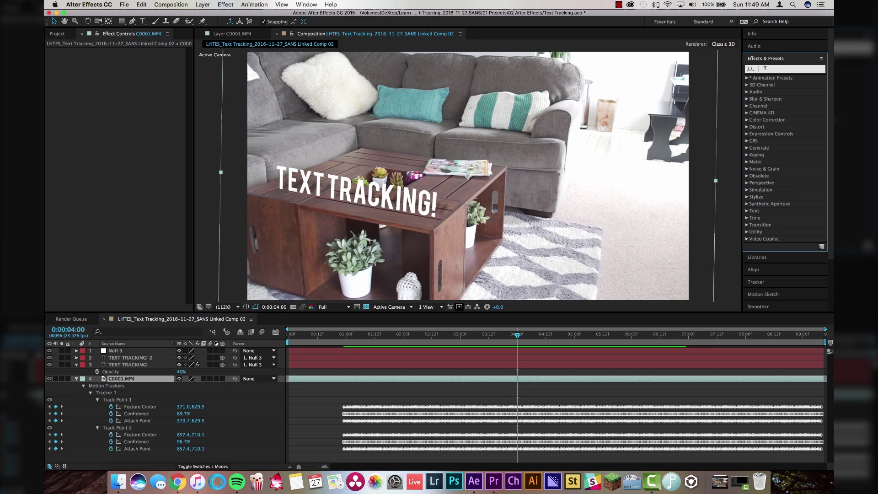
type("type")
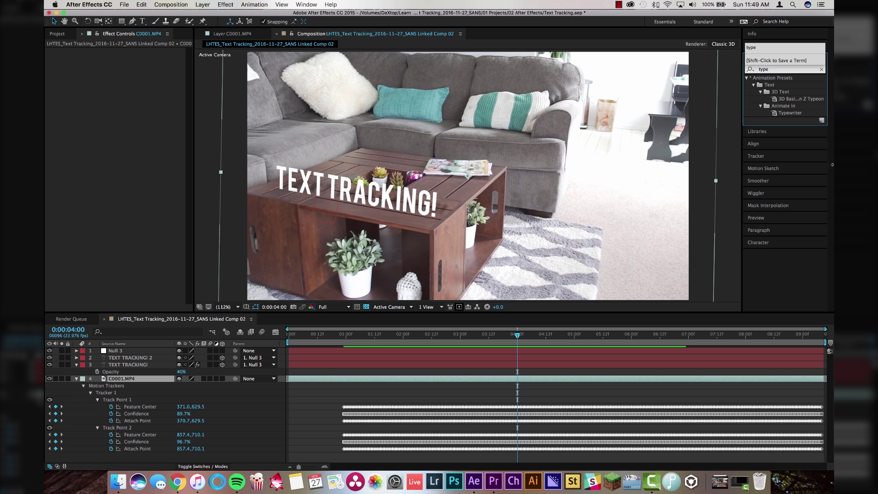
left_click_drag(789, 115, 535, 366)
left_click_drag(788, 114, 539, 358)
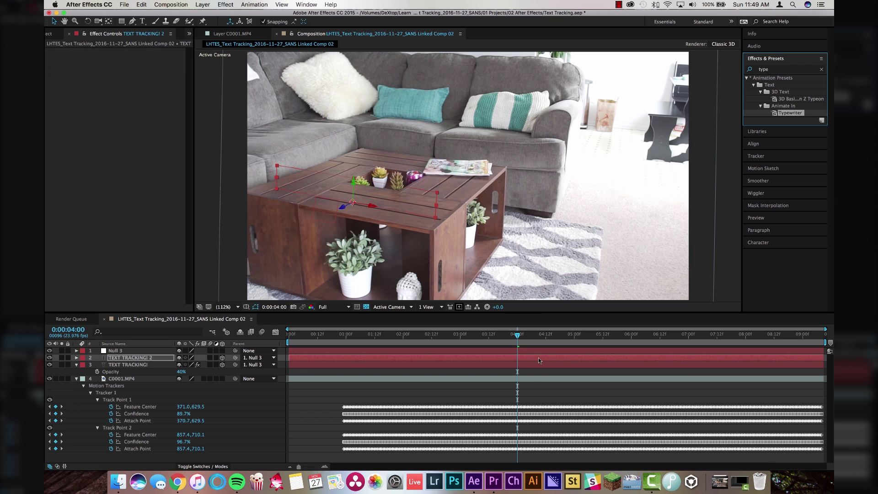
left_click(537, 364)
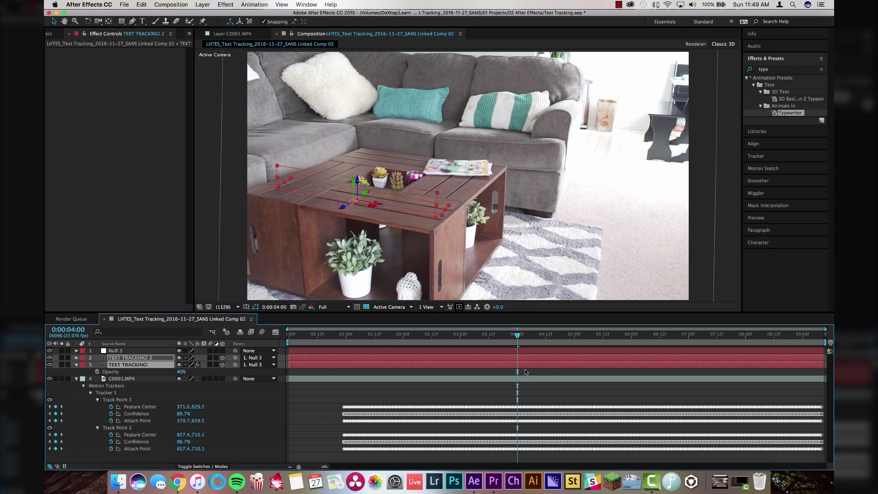
key("u")
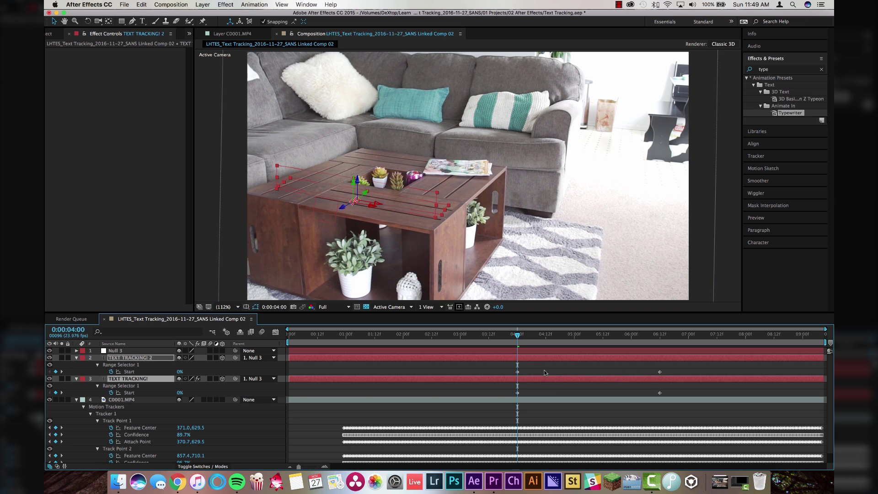
left_click_drag(519, 336, 601, 349)
Step: Move both layers' end Start keyframes to 0:00:05:11 and preview the typing
left_click(660, 372)
left_click(660, 393, "shift")
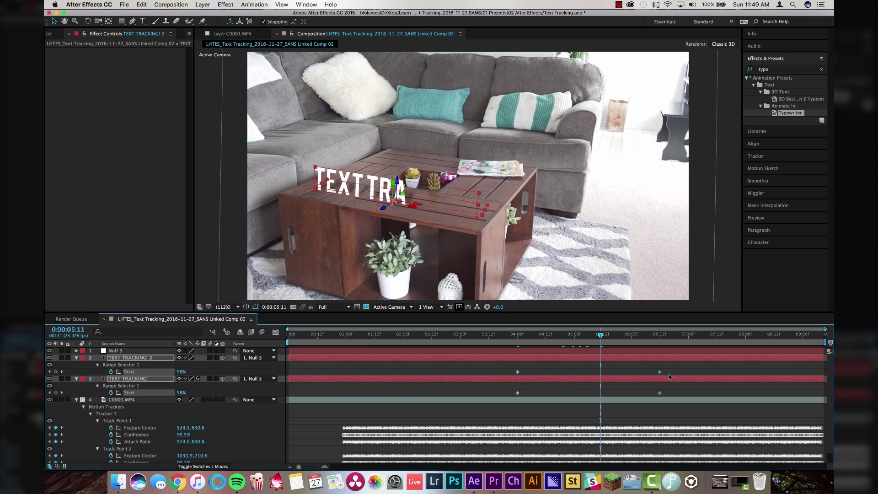
left_click_drag(644, 376, 602, 377)
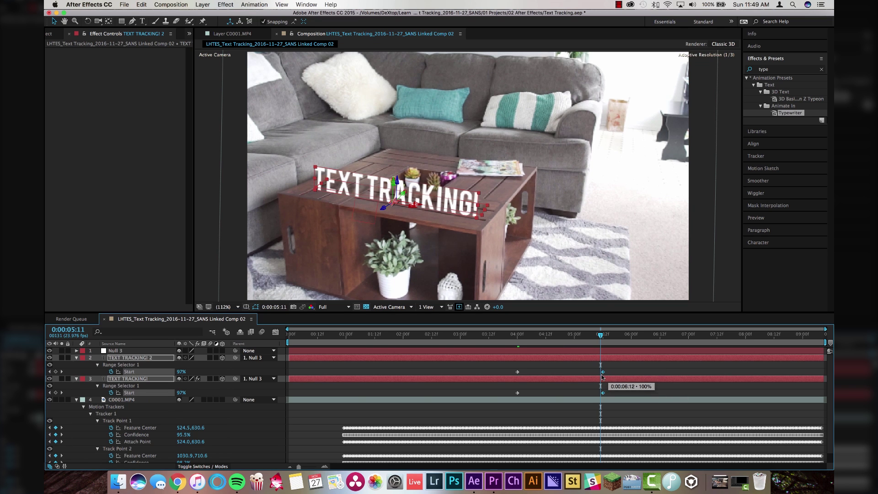
left_click(507, 335)
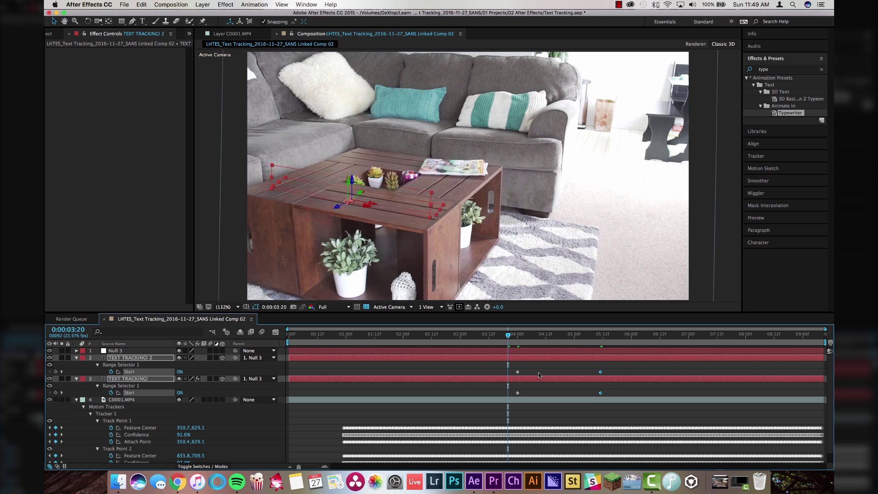
key("space")
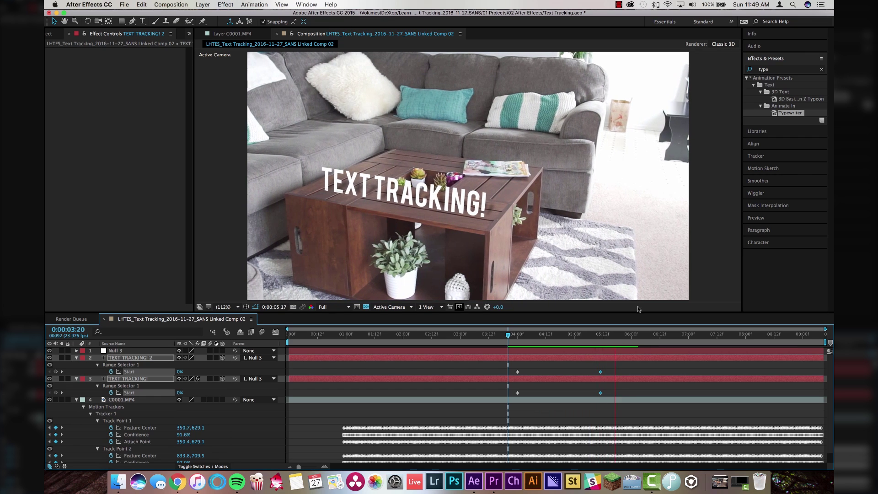
left_click_drag(513, 335, 553, 337)
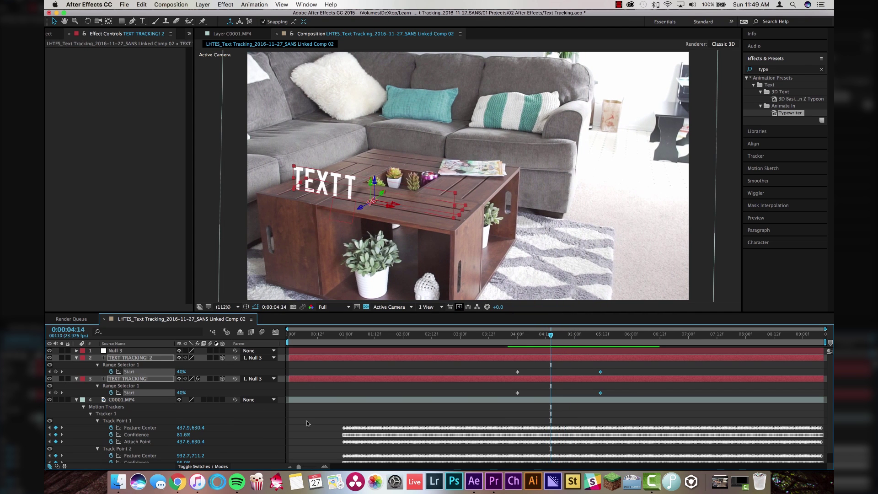
Step: Select only the shadow layer and scrub back and forth through the type-on animation
left_click(307, 424)
left_click(58, 379)
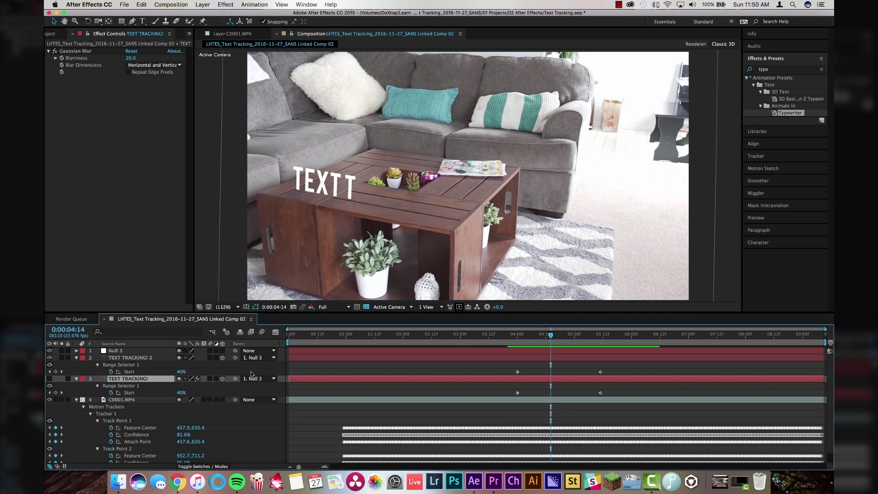
left_click_drag(524, 338, 555, 339)
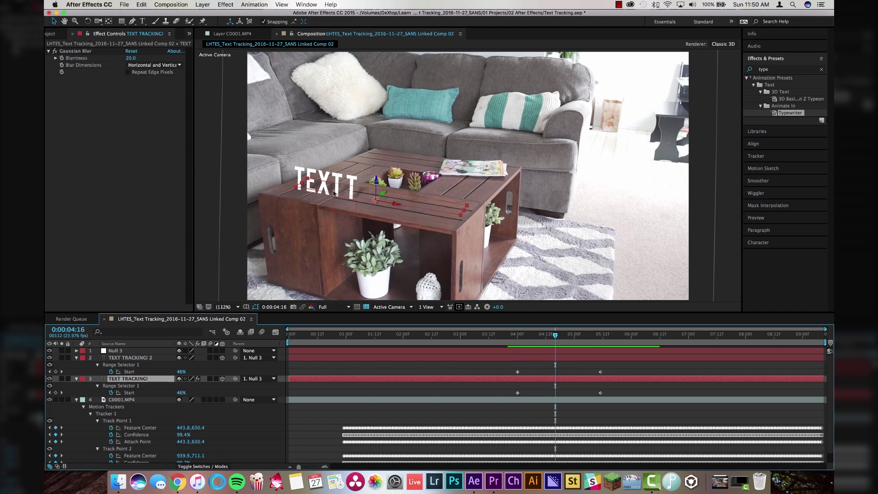
left_click_drag(583, 336, 551, 337)
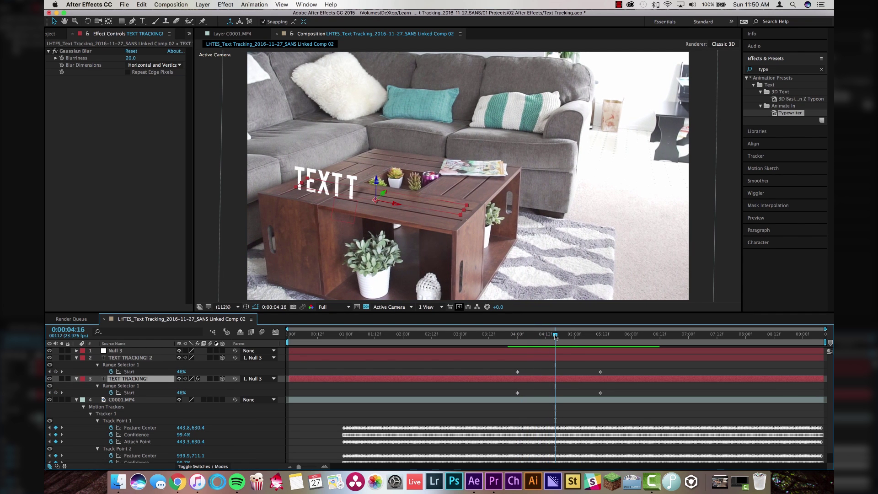